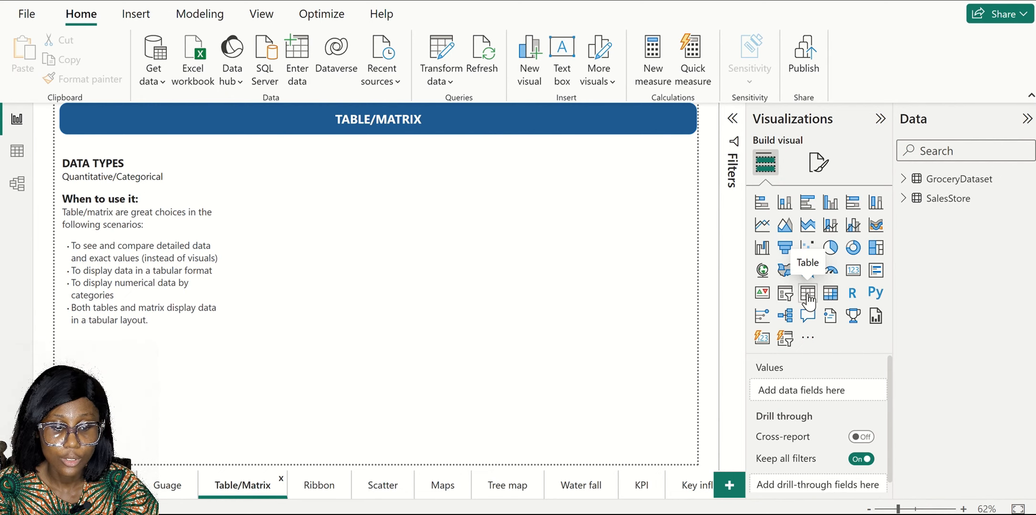
Step: Insert a table visual, place it beside the text under the page title, and enlarge it across the page
left_click(808, 296)
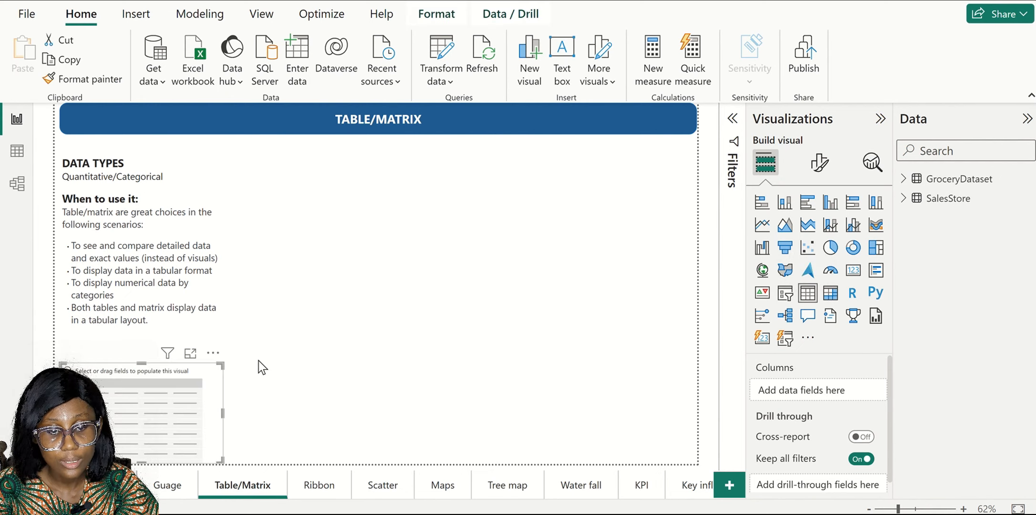
left_click_drag(174, 401, 338, 189)
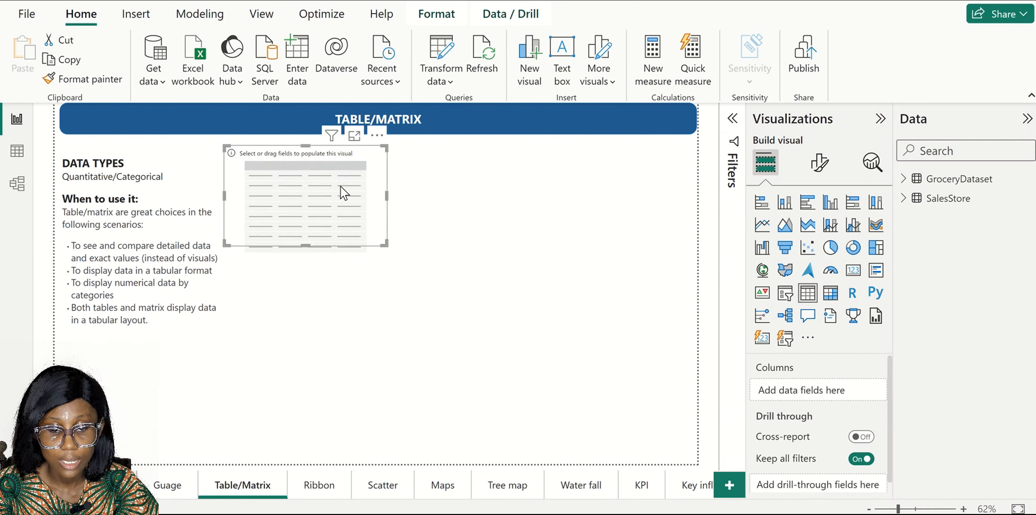
left_click_drag(384, 243, 584, 273)
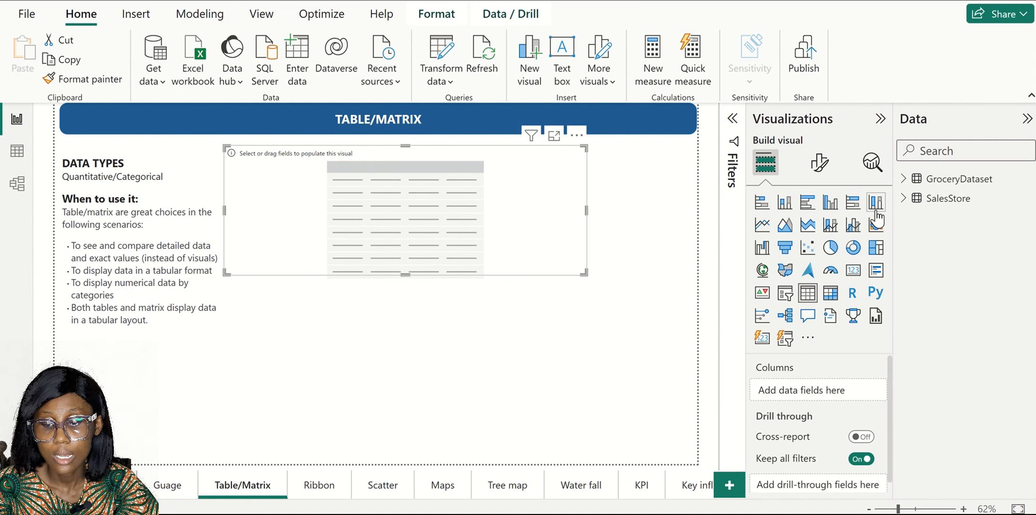
Step: Add the SalesStore fields Sales, Month Name and Year to the table, and narrow the visual slightly
left_click(904, 197)
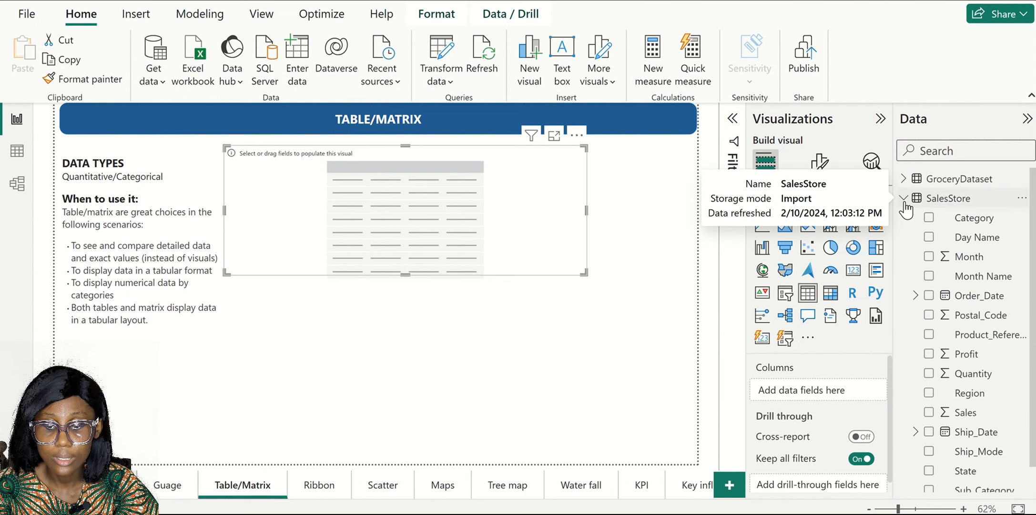
left_click(928, 413)
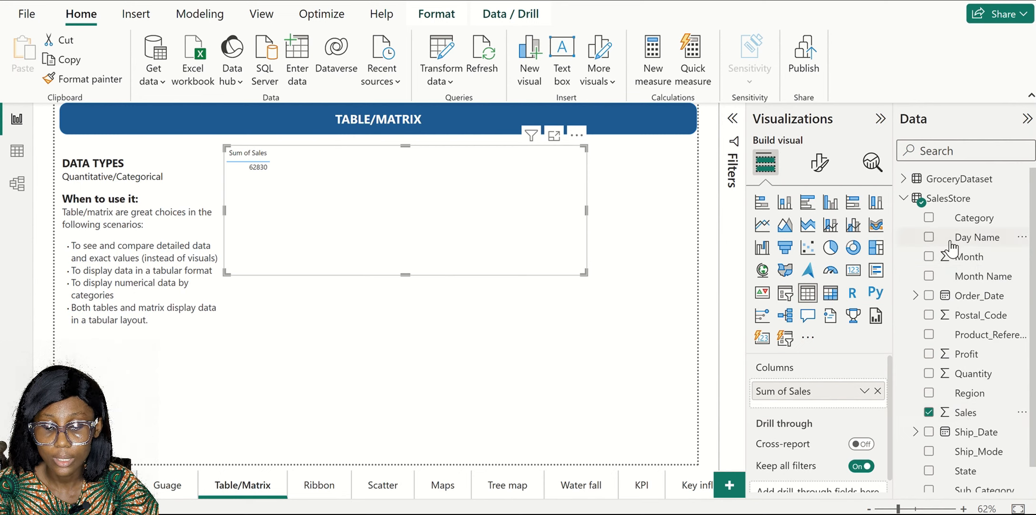
left_click(929, 277)
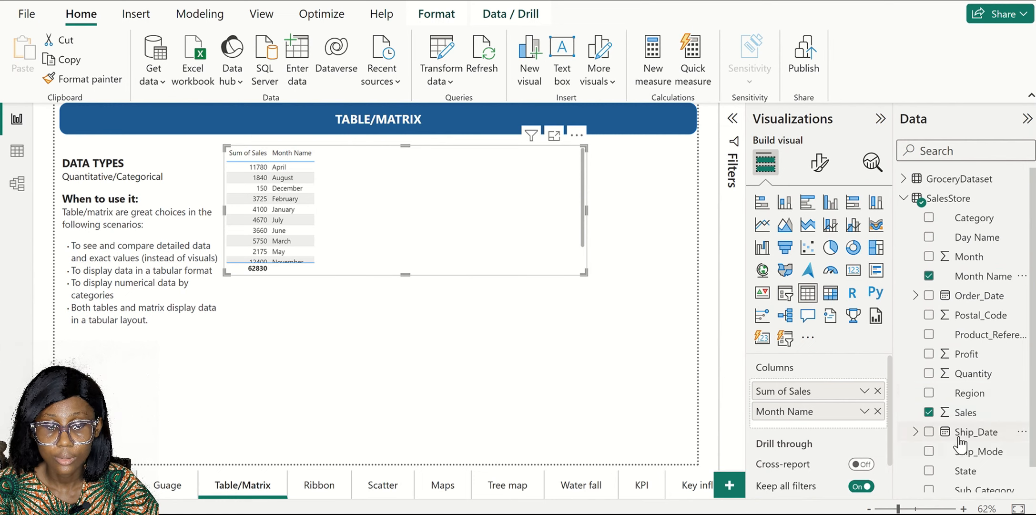
scroll(972, 408, "down", 1)
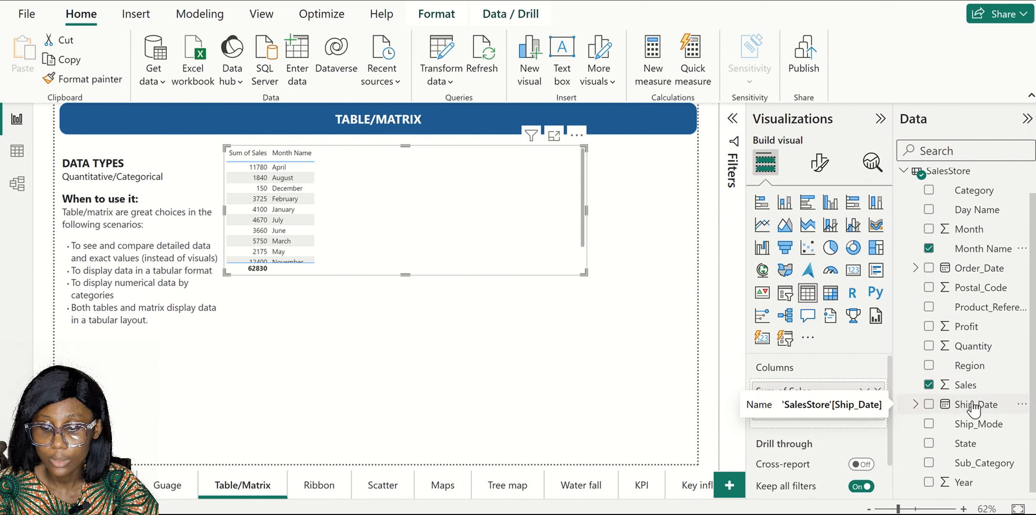
left_click(928, 483)
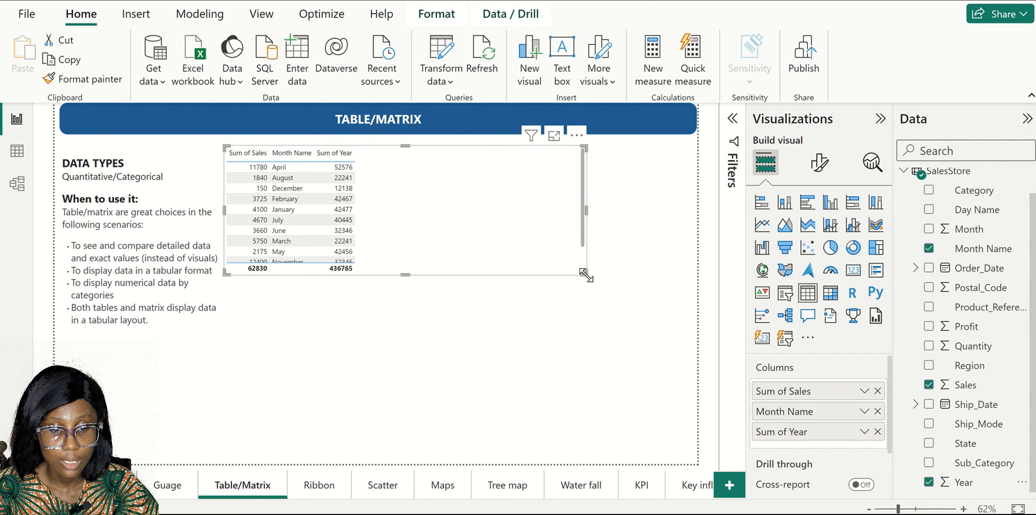
left_click_drag(586, 275, 552, 275)
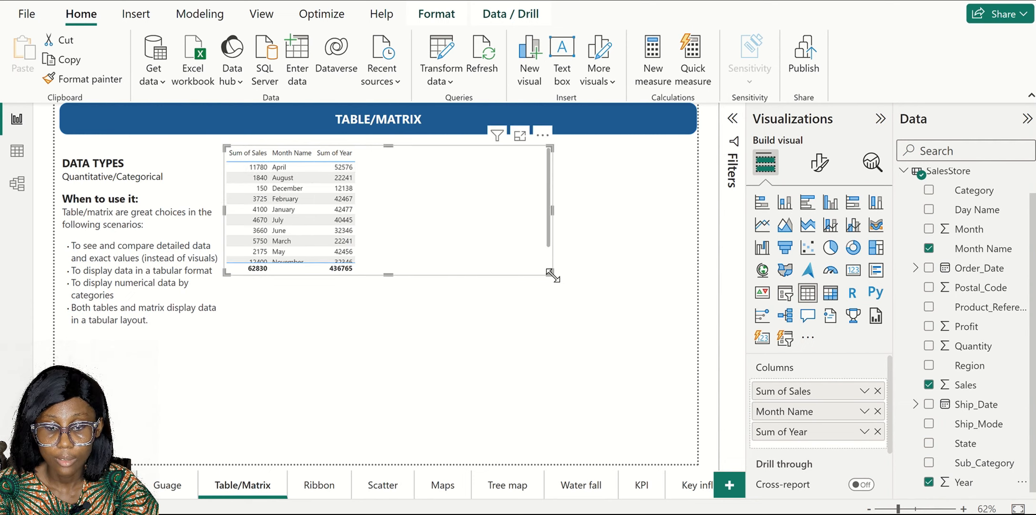
Step: Set the table values' font size to 12 and extend the visual downward until all the month rows fit
left_click(818, 164)
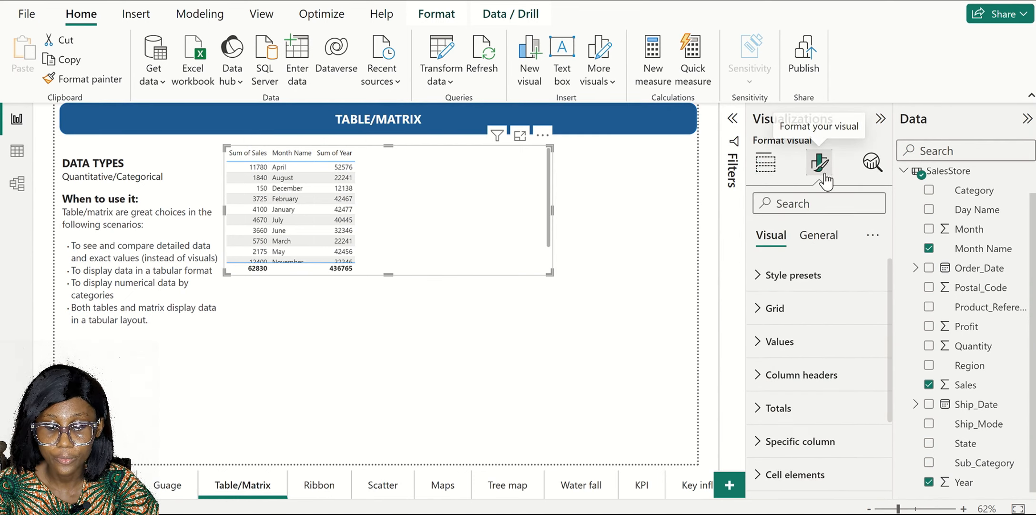
left_click(762, 340)
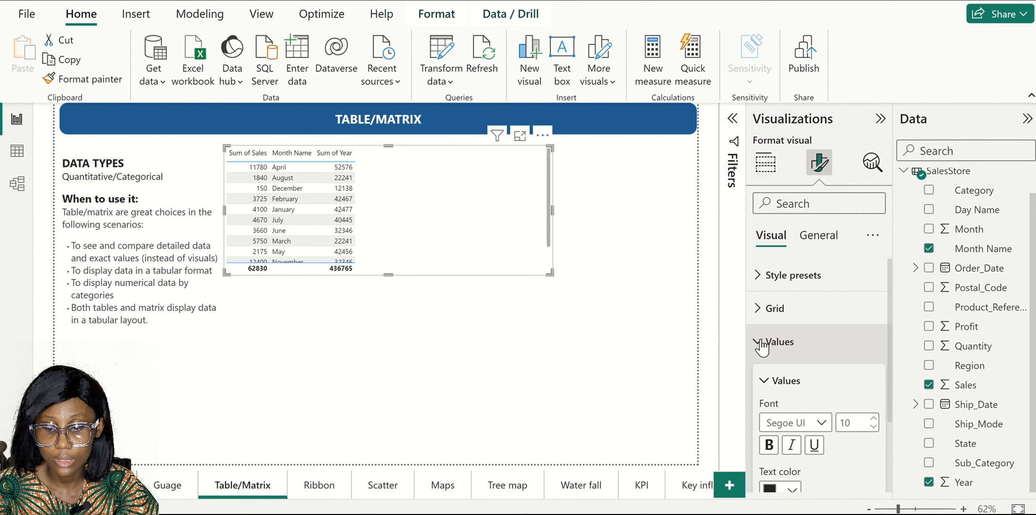
left_click(874, 418)
left_click(873, 418)
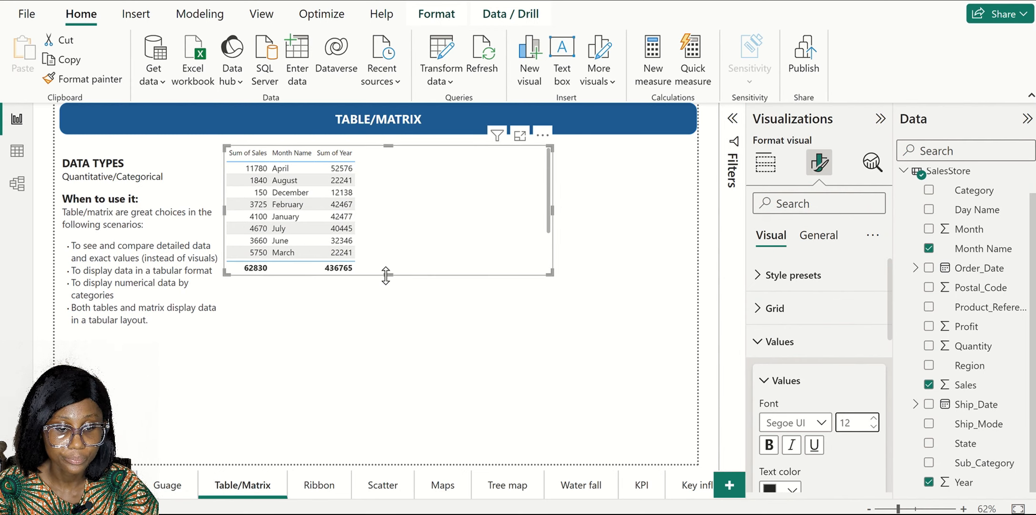
left_click_drag(386, 275, 386, 336)
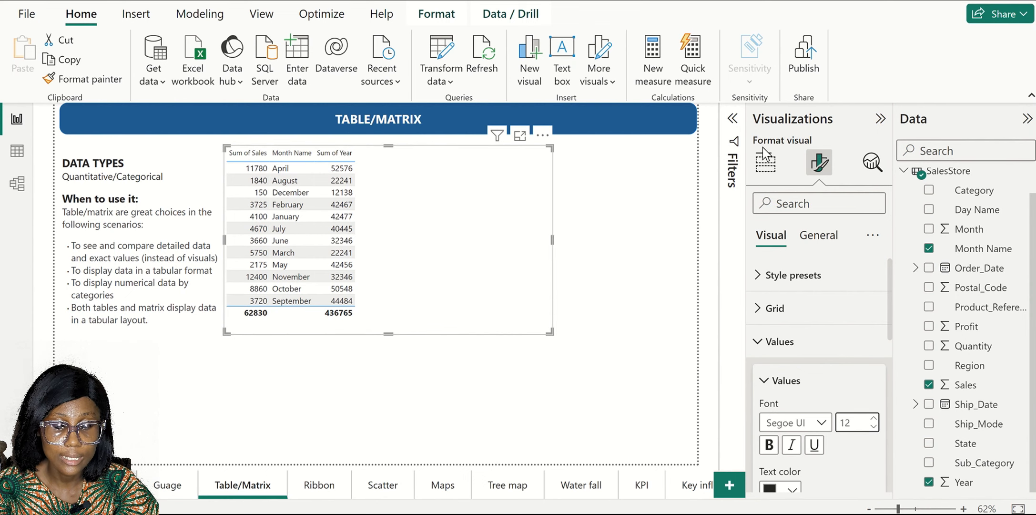
Step: Reorder the table columns to Year, Month Name, Sales, and set Year to Don't summarize
left_click(766, 164)
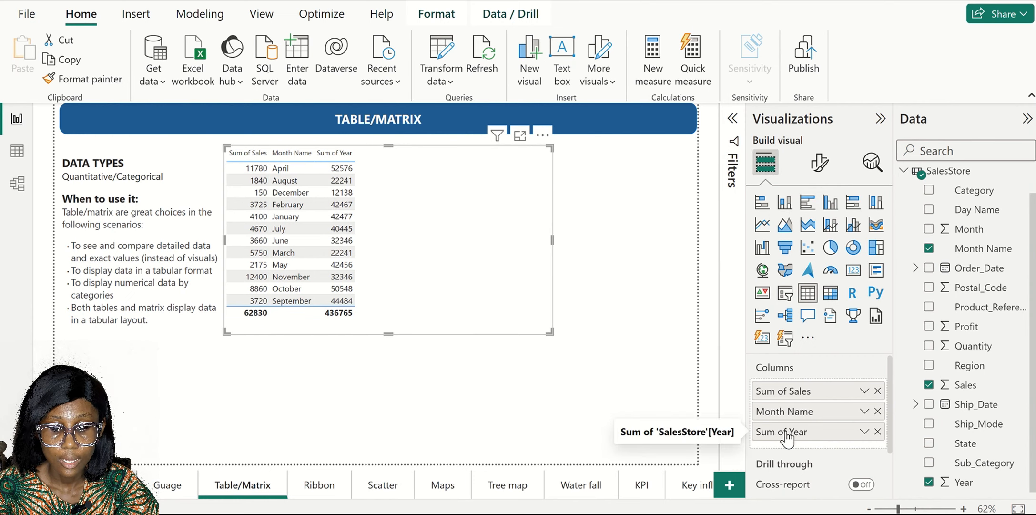
left_click_drag(786, 435, 789, 389)
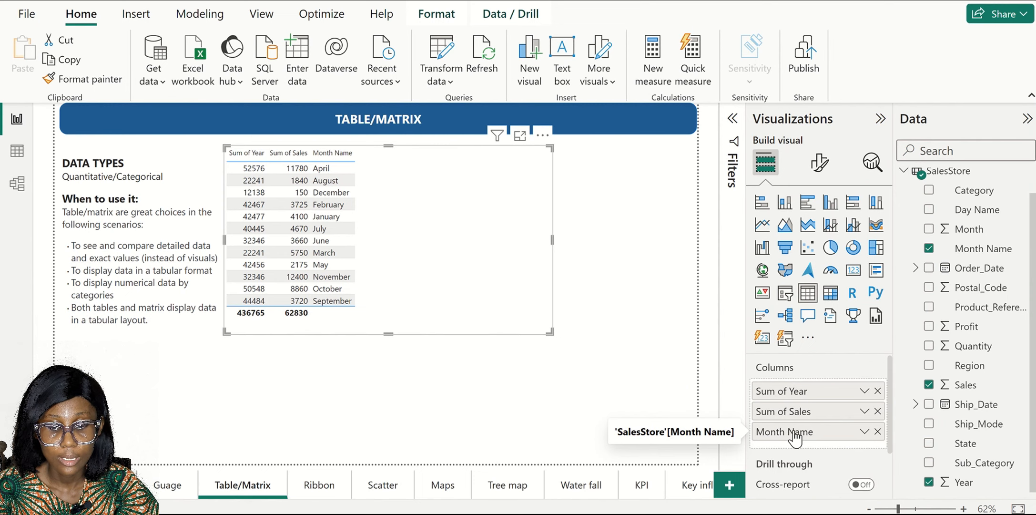
left_click_drag(794, 434, 795, 413)
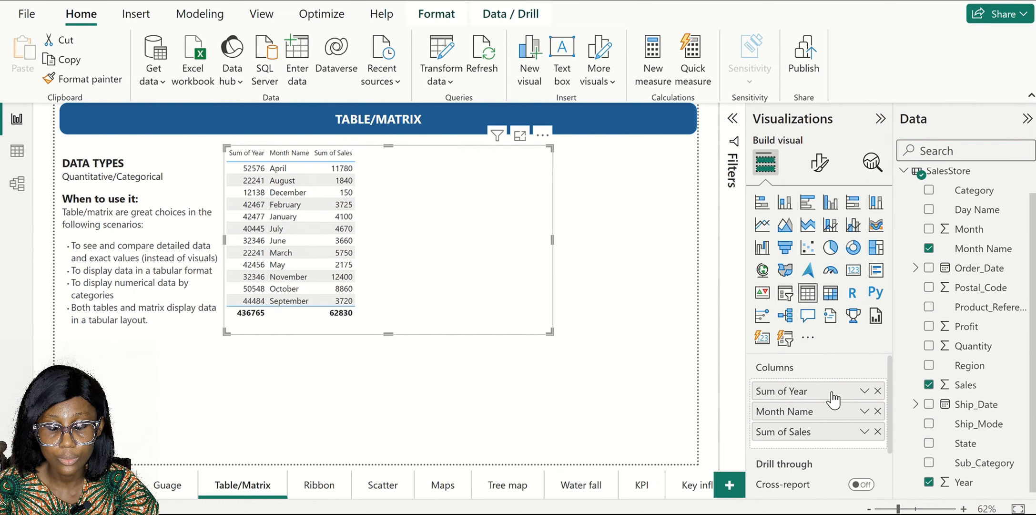
left_click(864, 391)
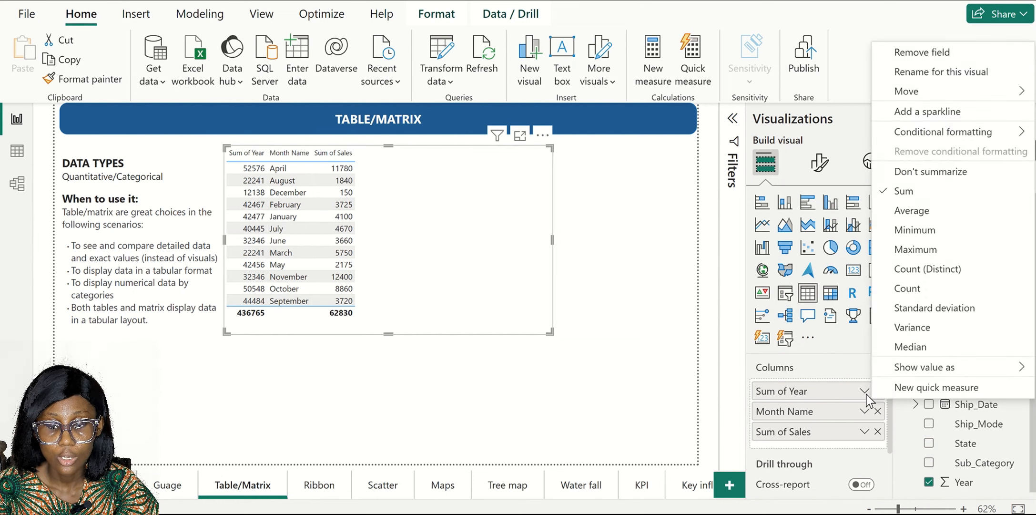
left_click(897, 173)
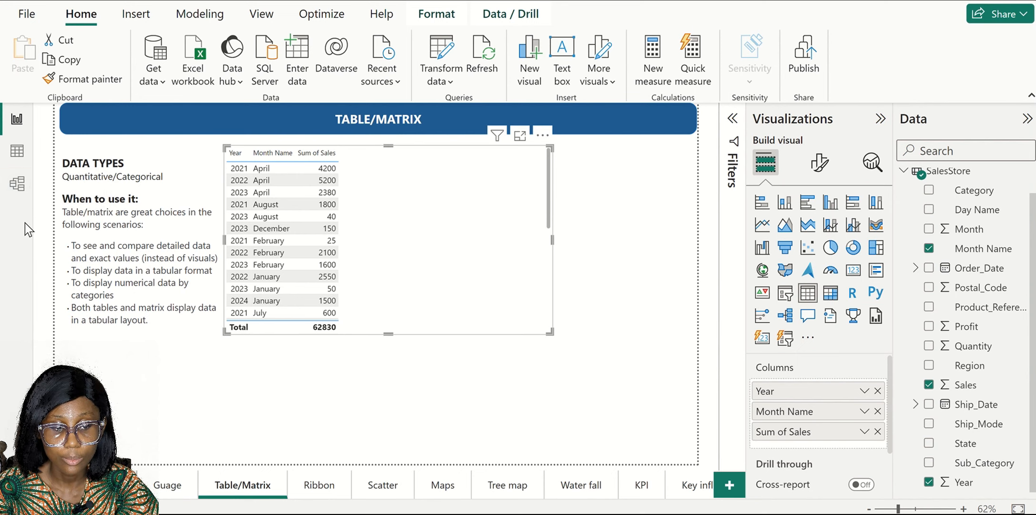
Step: In the SalesStore table data, sort the Month Name column by Month, and return to the report page
left_click(18, 152)
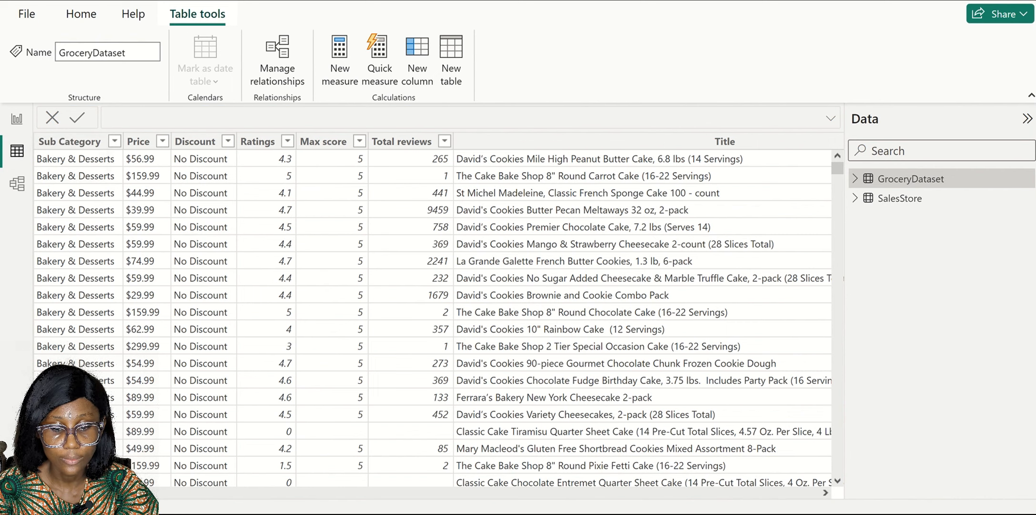
scroll(432, 310, "right", 15)
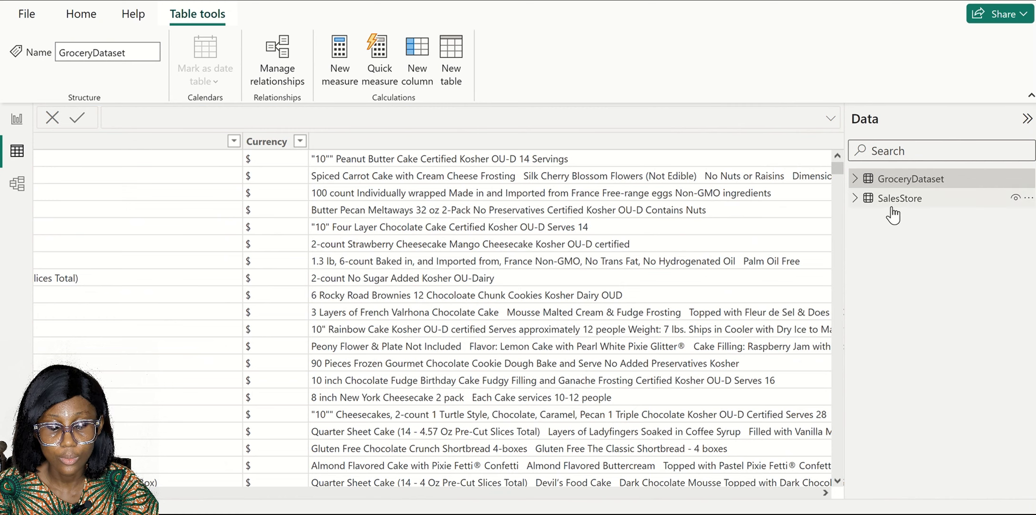
left_click(893, 209)
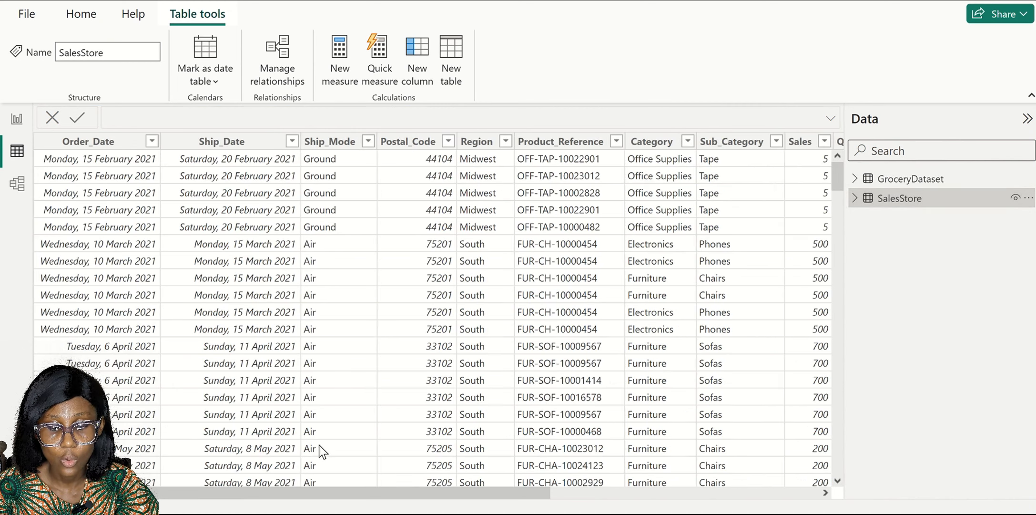
left_click_drag(331, 492, 596, 508)
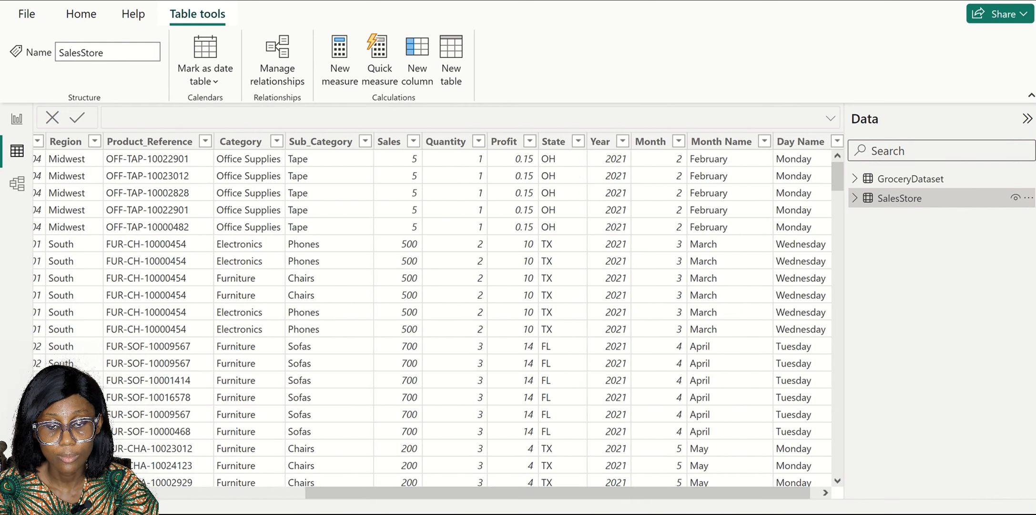
left_click(648, 142)
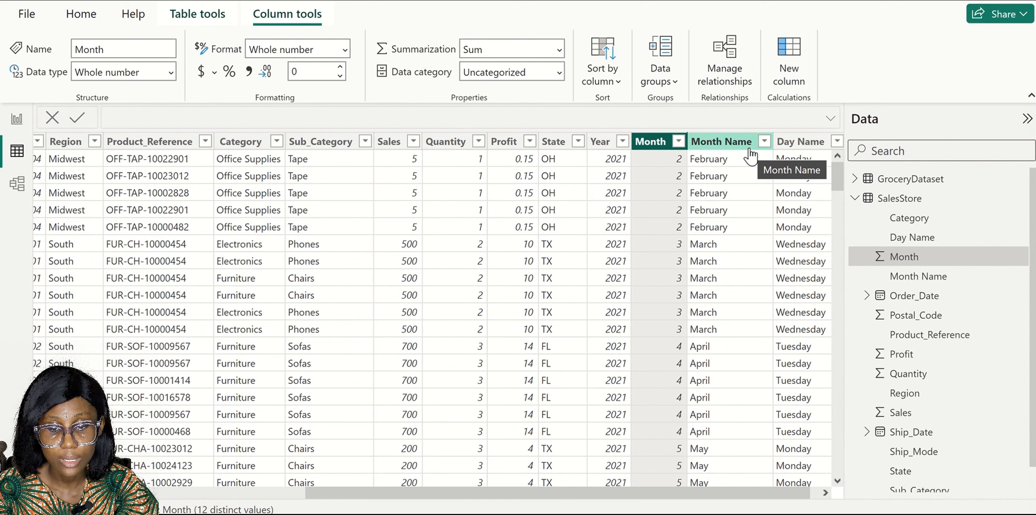
left_click(720, 141)
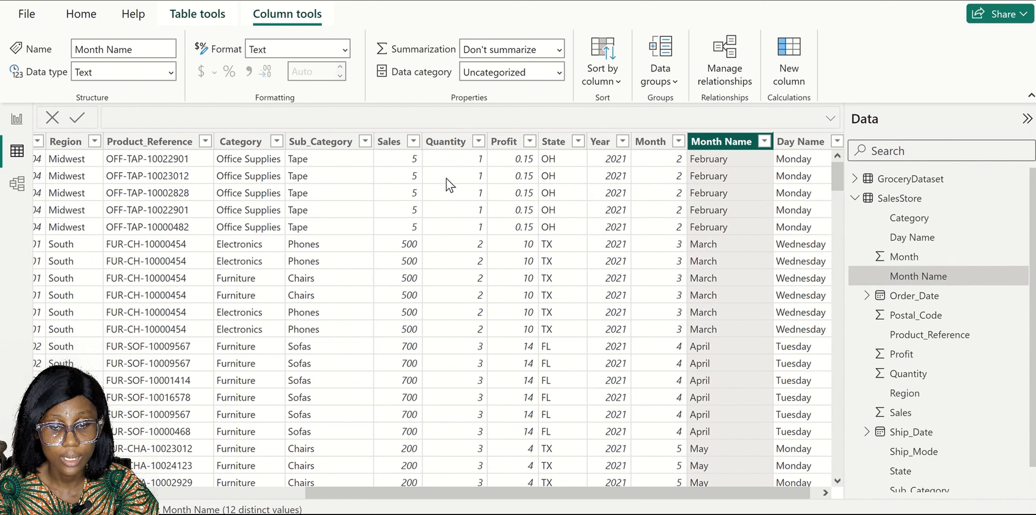
left_click(618, 83)
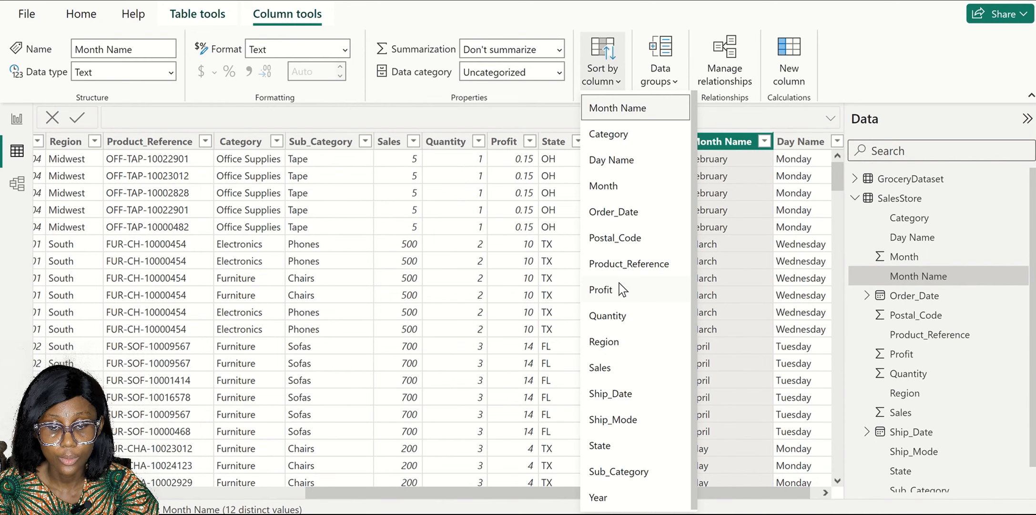
left_click(628, 192)
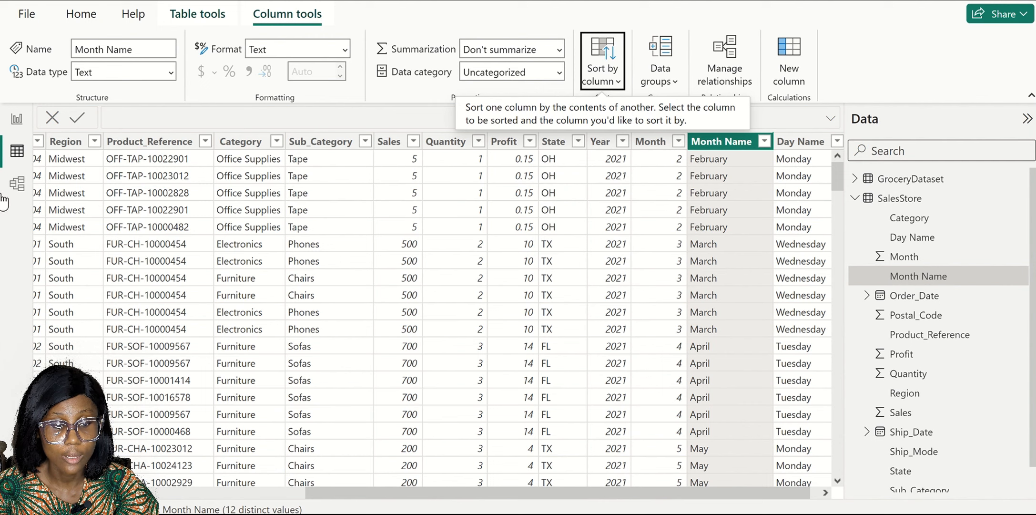
left_click(16, 120)
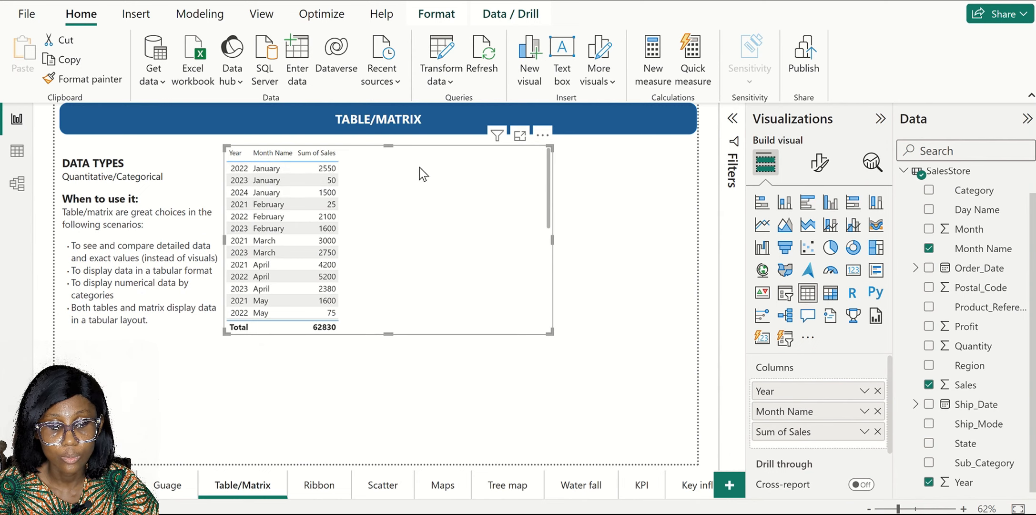
Step: Sort the table visual by Sum of Sales, review its rows, and narrow the visual to fit its three columns
left_click(543, 135)
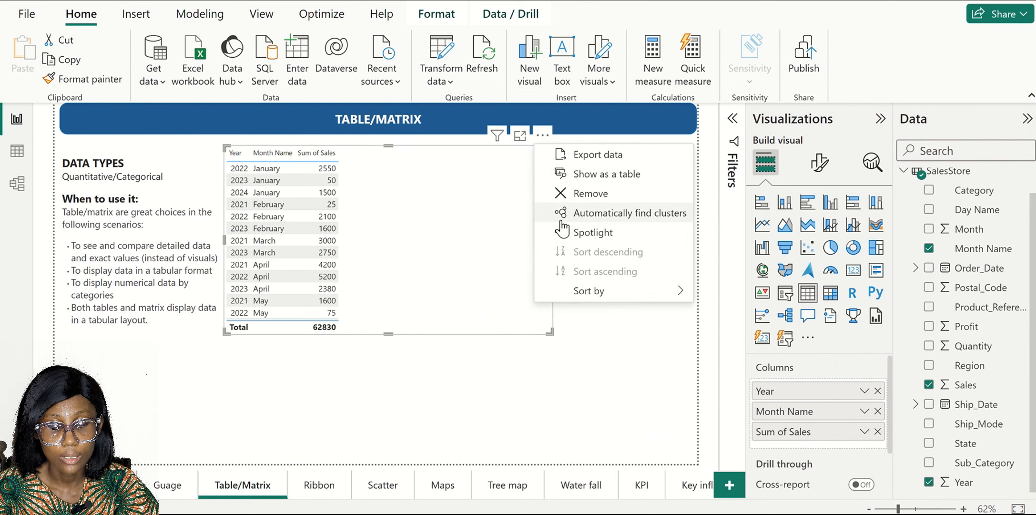
mouse_move(586, 291)
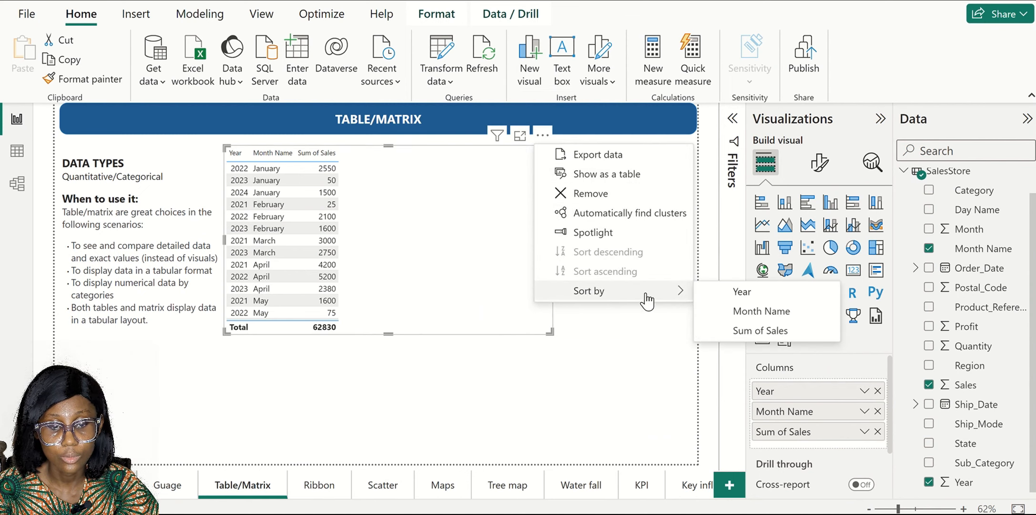
left_click(732, 331)
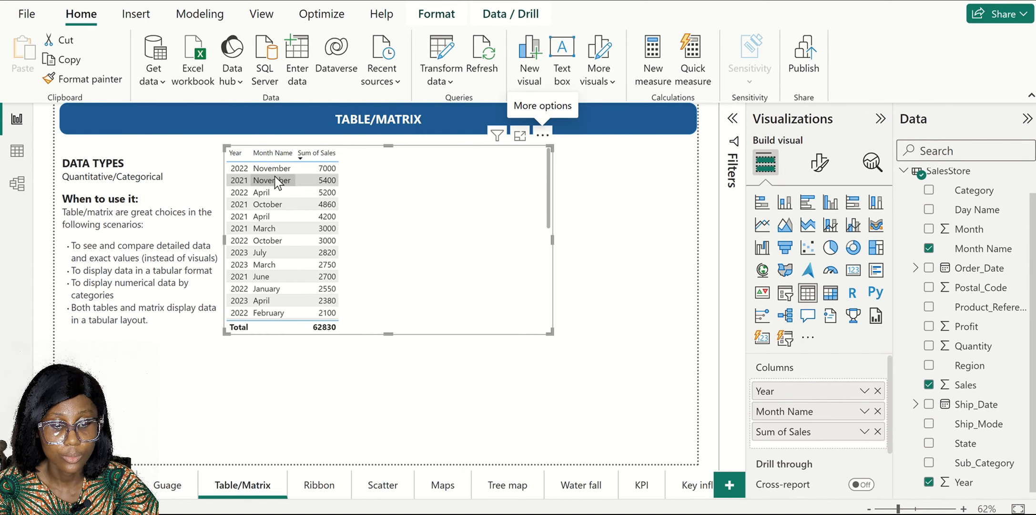
scroll(423, 279, "down", 8)
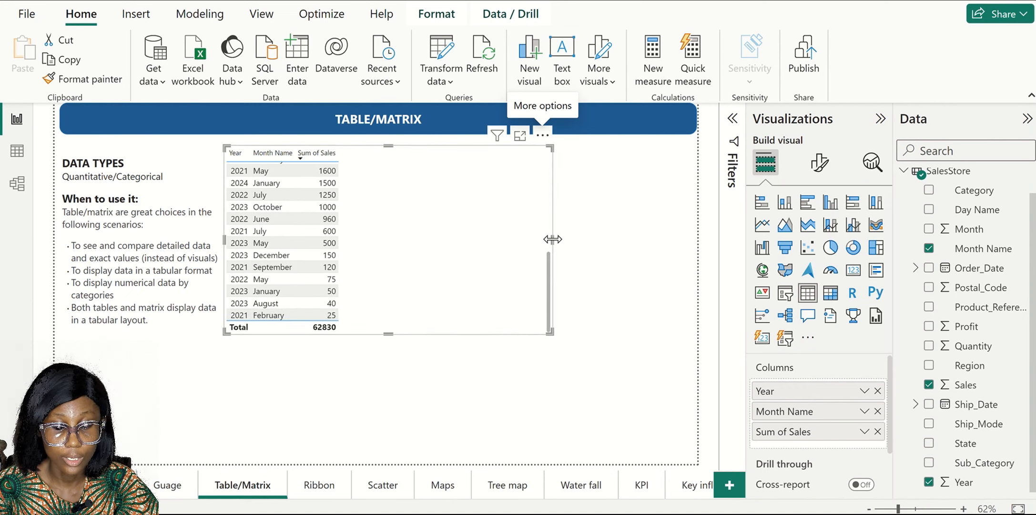
left_click_drag(552, 239, 368, 241)
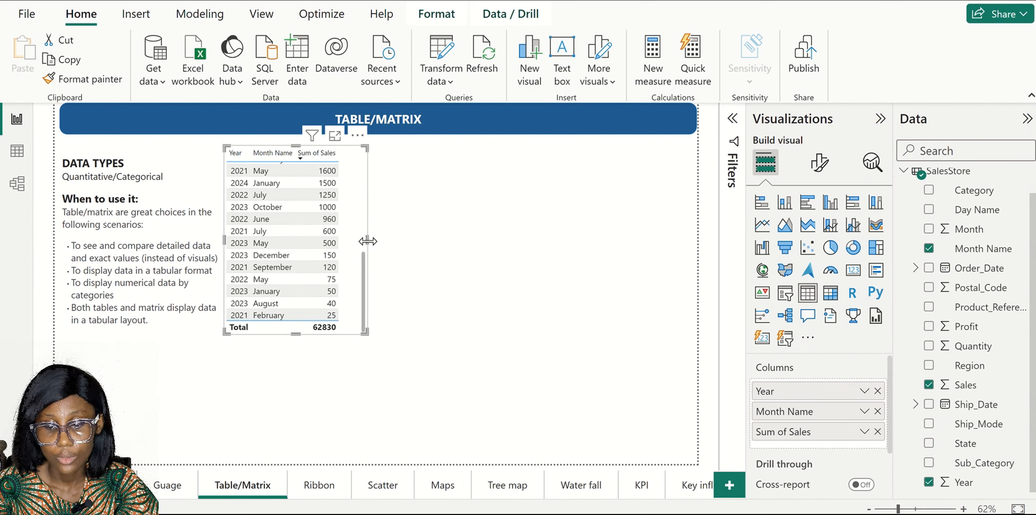
Step: Insert a separate matrix visual and fit it into the empty space beside the table
left_click(480, 223)
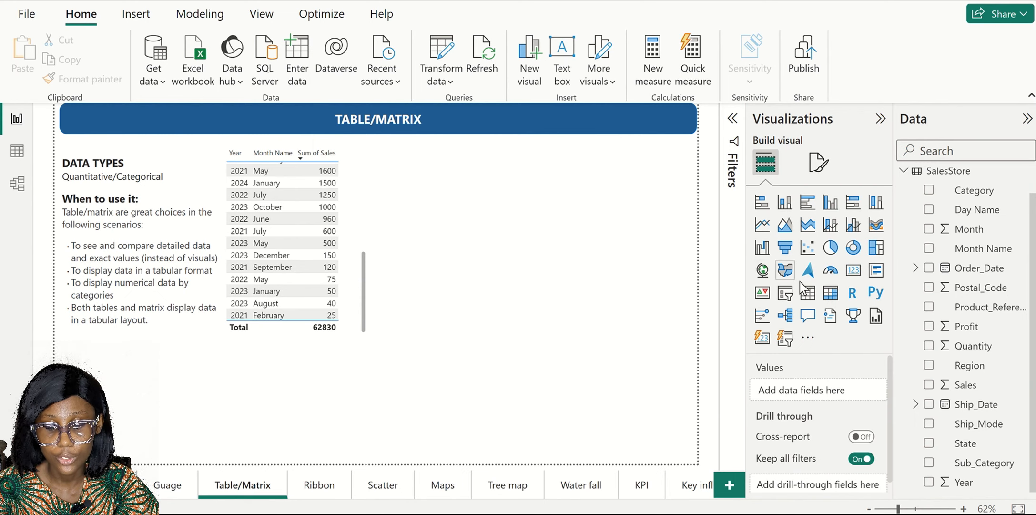
left_click(828, 299)
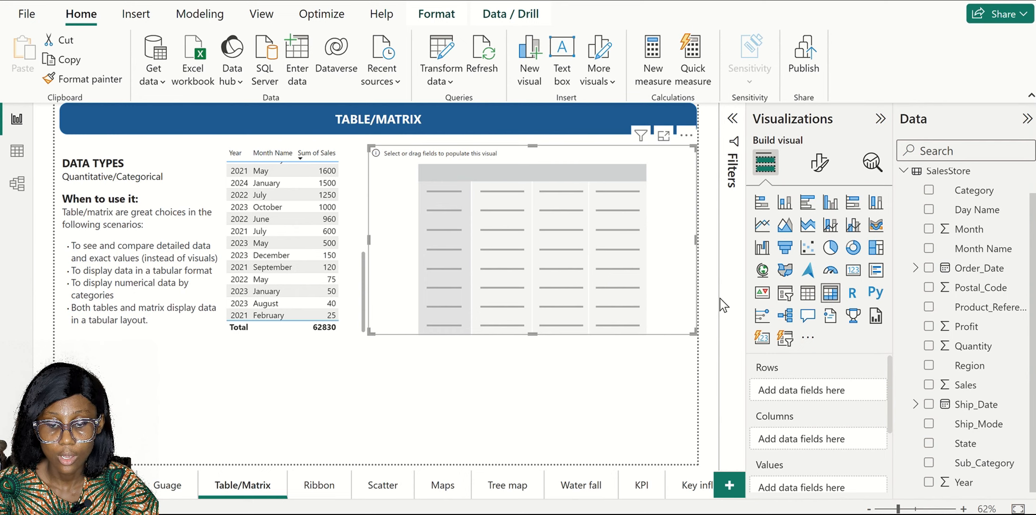
scroll(817, 423, "down", 1)
scroll(817, 423, "up", 1)
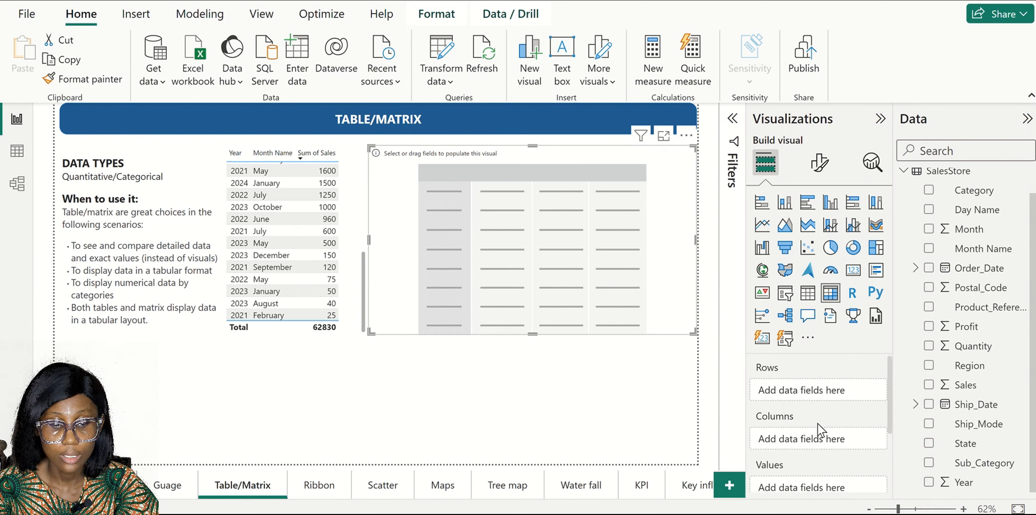
Step: Compare the field wells of the table visual with the Rows, Columns and Values wells of the empty matrix
left_click(357, 259)
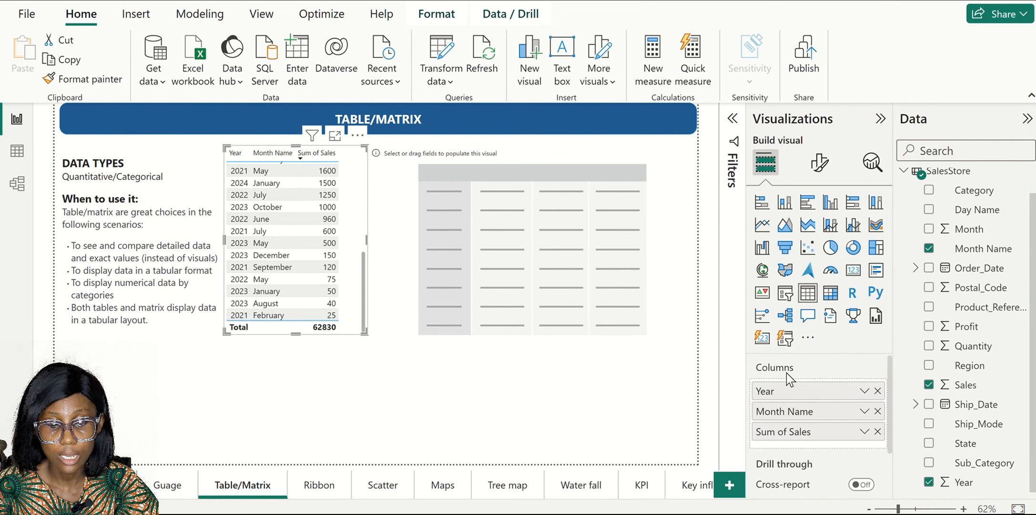
left_click(661, 312)
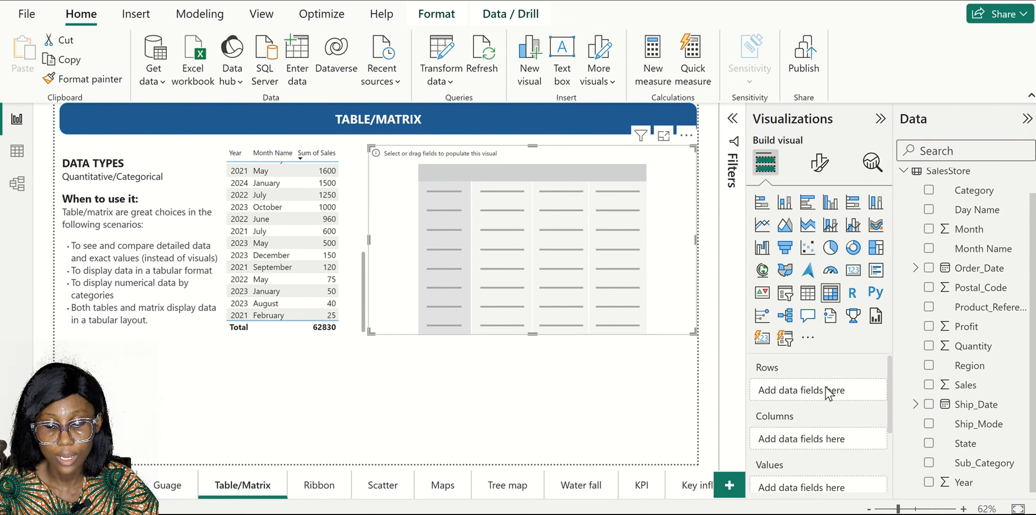
scroll(822, 439, "down", 2)
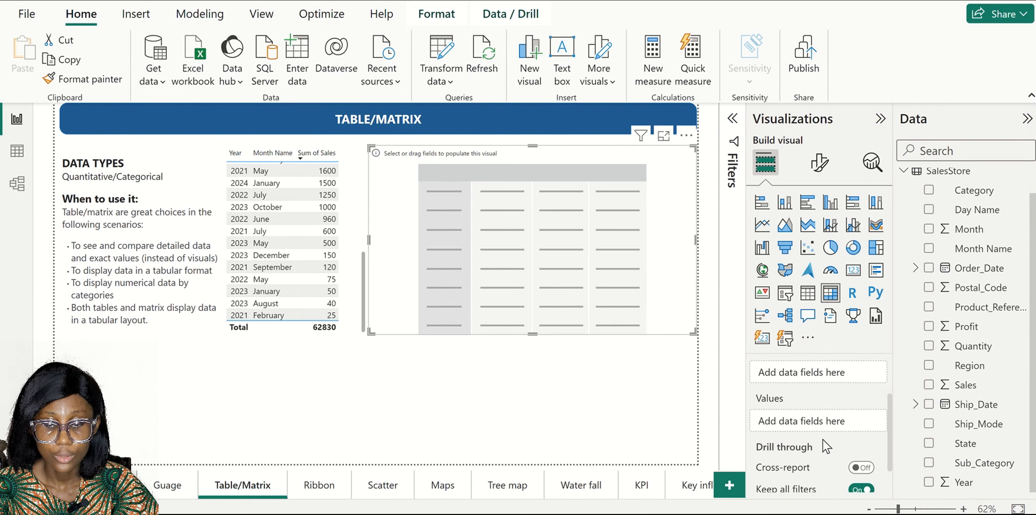
scroll(855, 428, "up", 2)
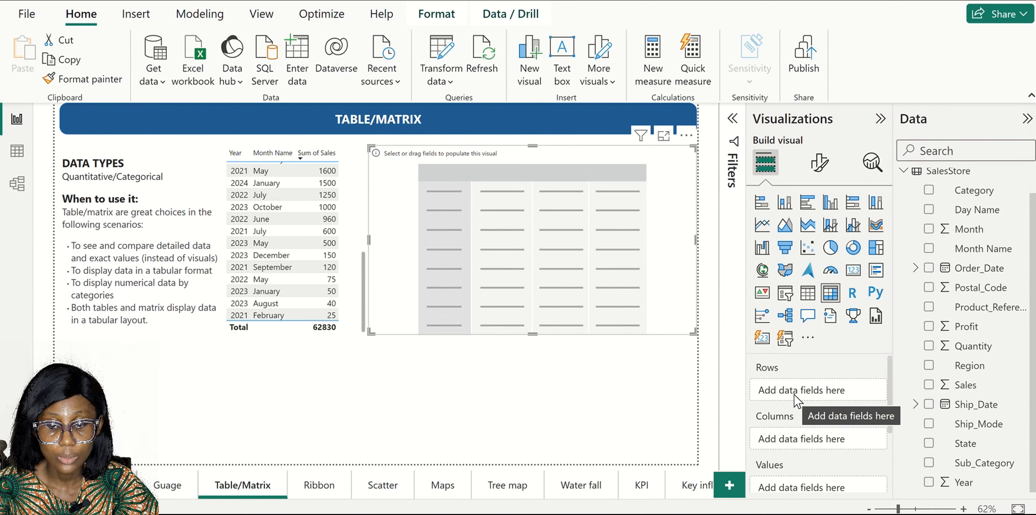
scroll(794, 394, "down", 3)
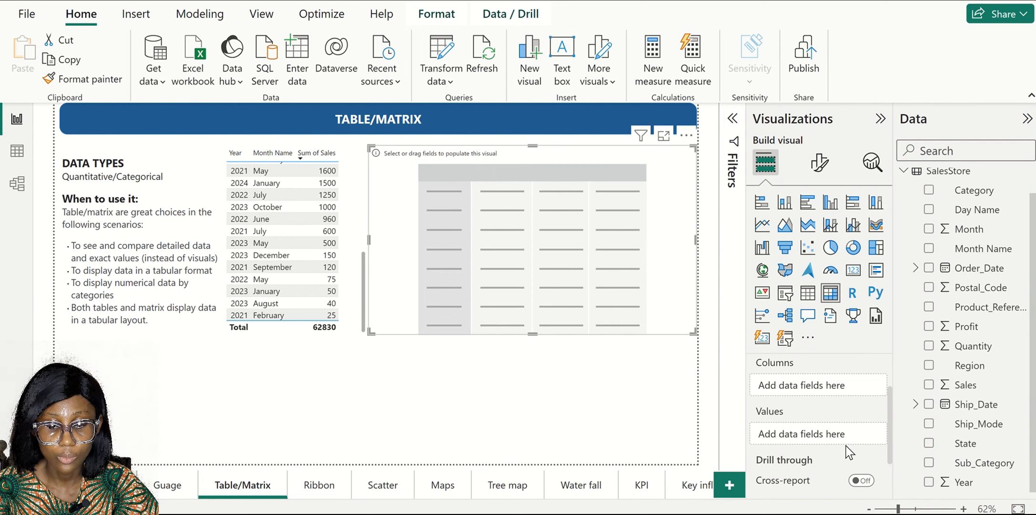
scroll(846, 446, "up", 3)
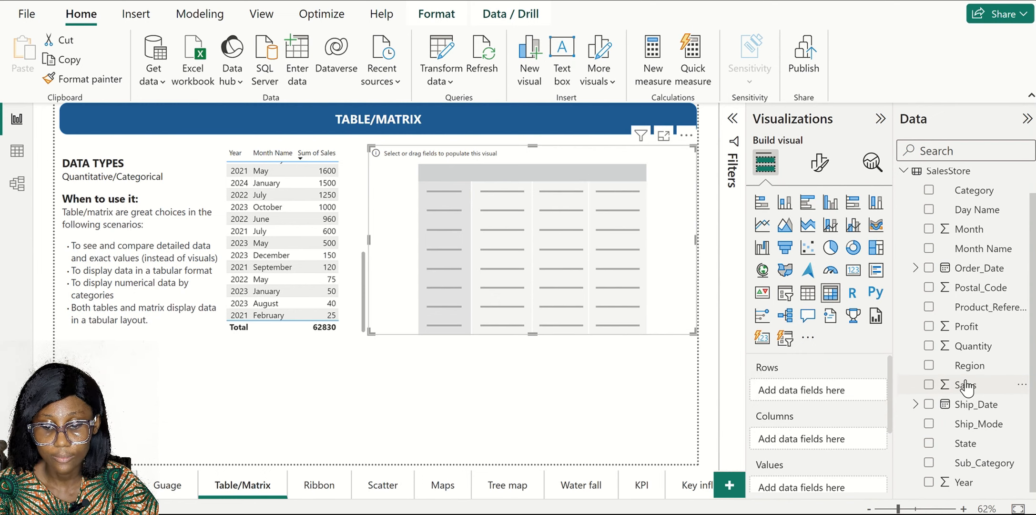
Step: Populate the matrix with Sales as values, Year as rows and Category as columns
scroll(841, 436, "down", 2)
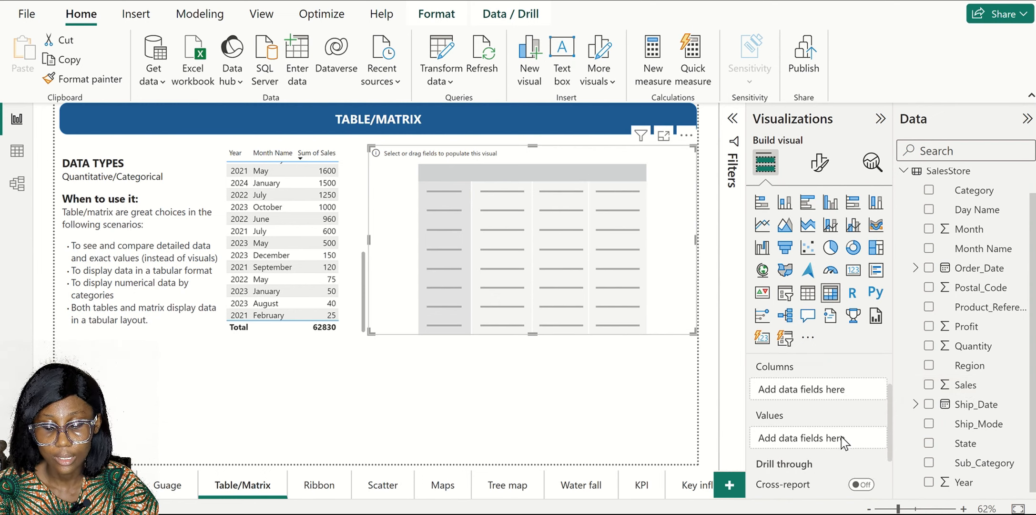
left_click_drag(974, 384, 838, 442)
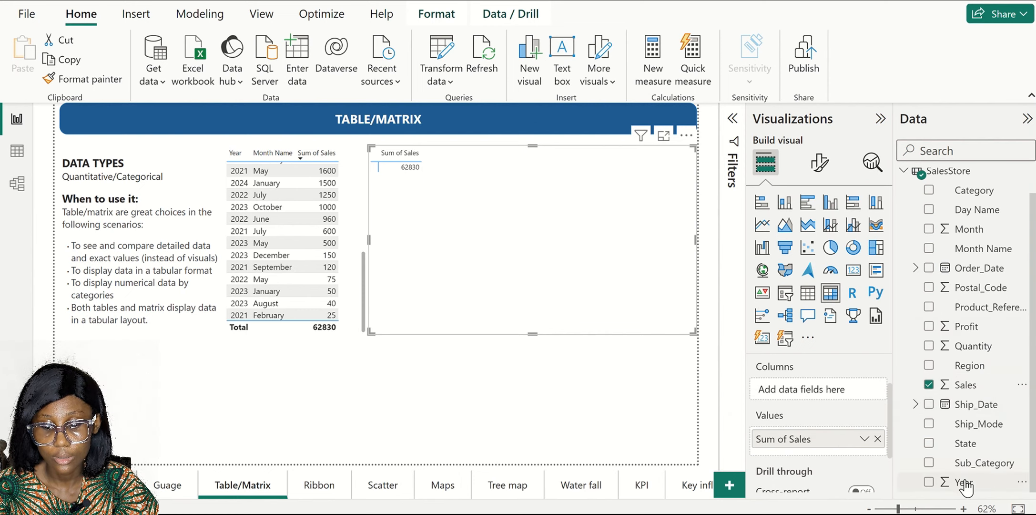
left_click_drag(965, 486, 805, 377)
scroll(805, 436, "up", 2)
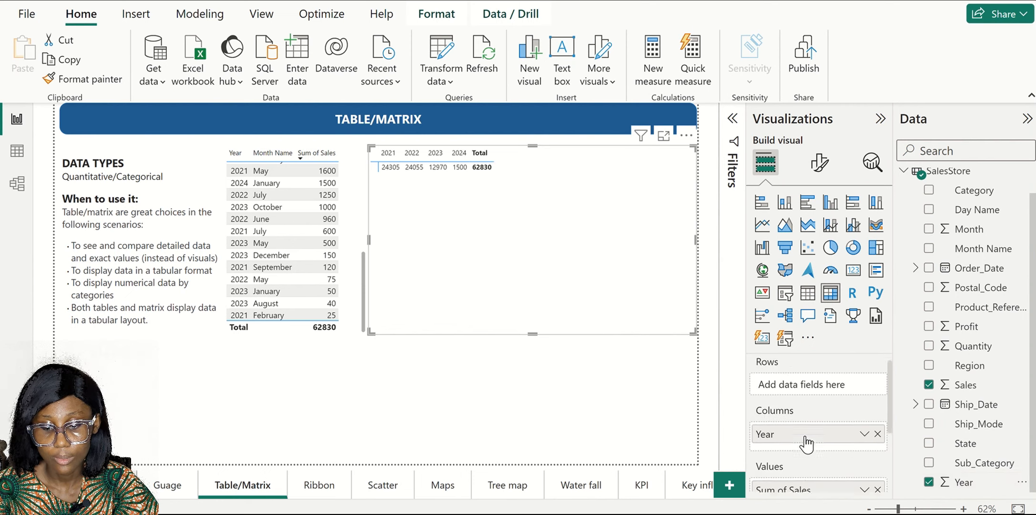
left_click_drag(807, 446, 809, 393)
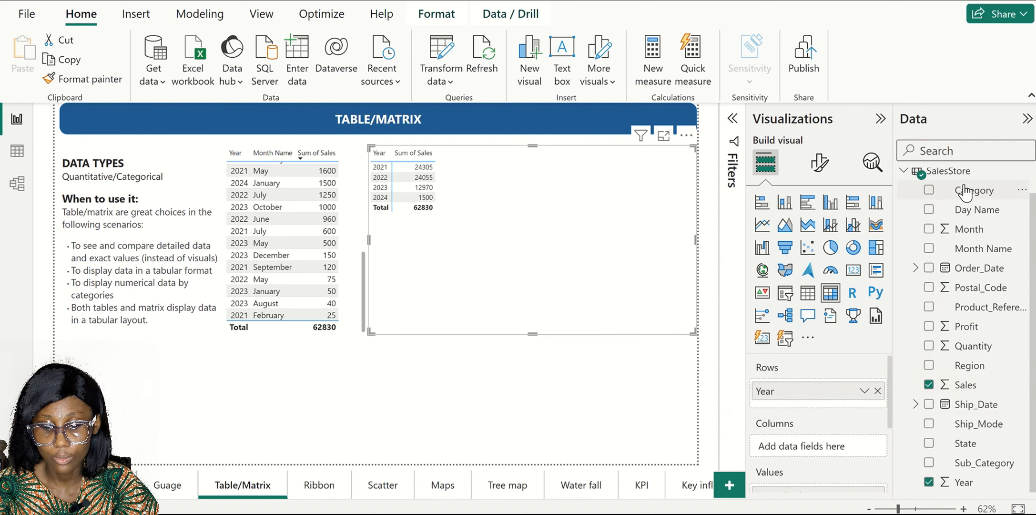
left_click_drag(964, 192, 839, 447)
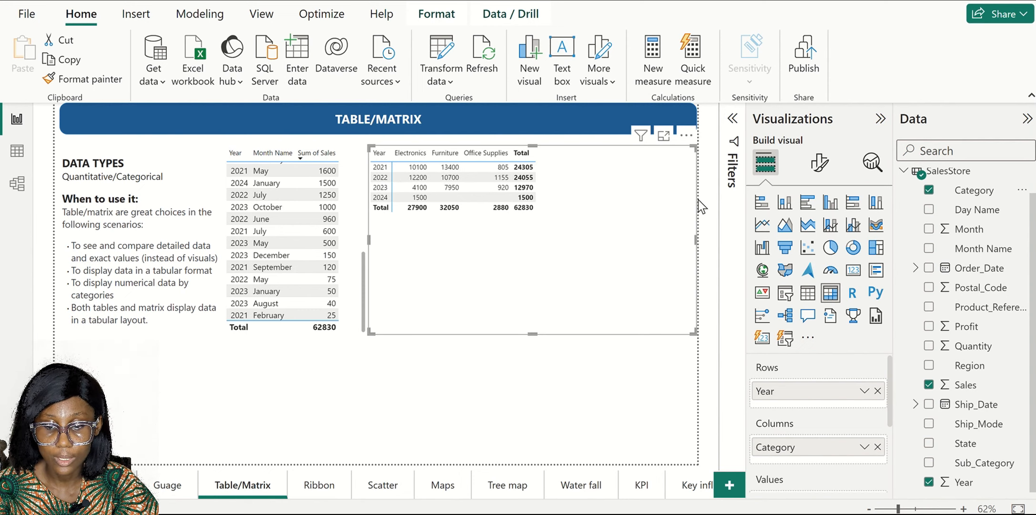
Step: Set the font size of the matrix values to 13
left_click(816, 173)
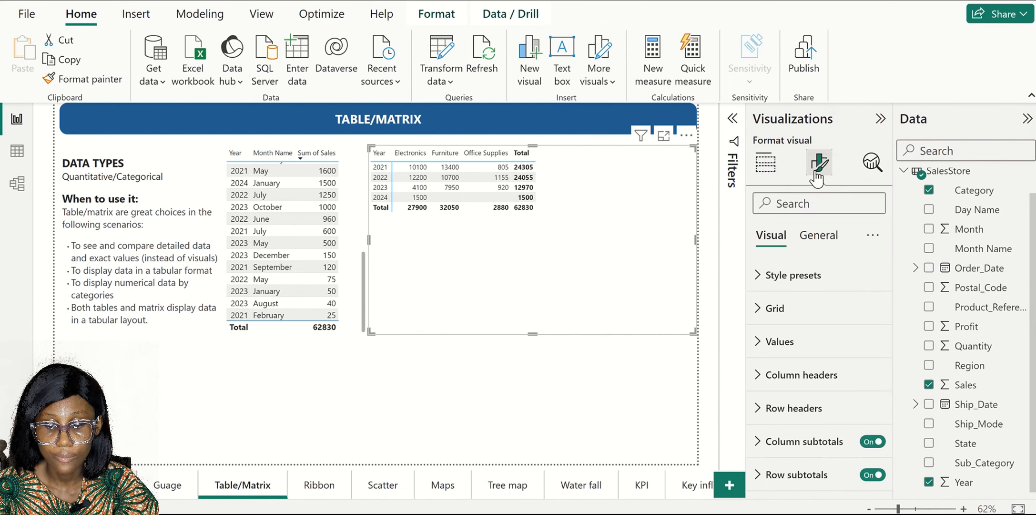
left_click(759, 343)
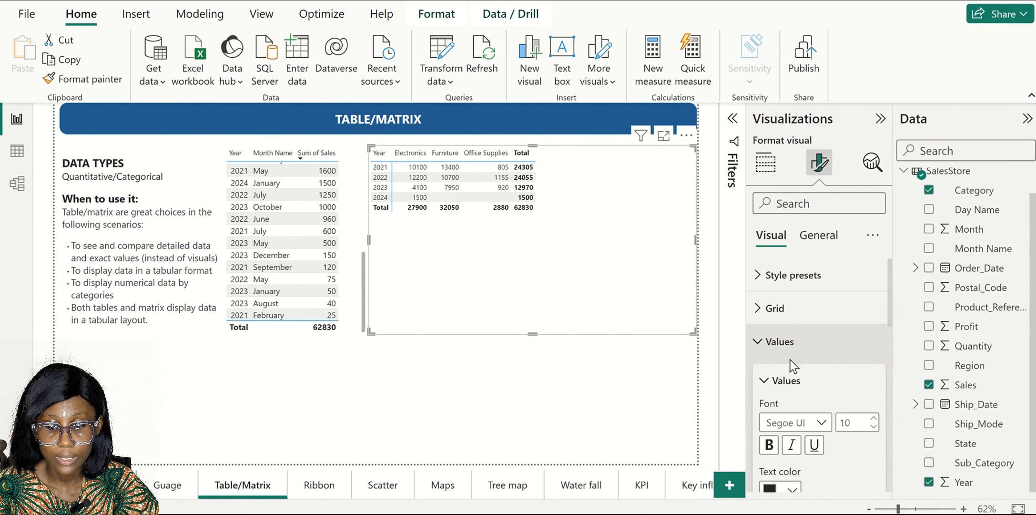
left_click(875, 419)
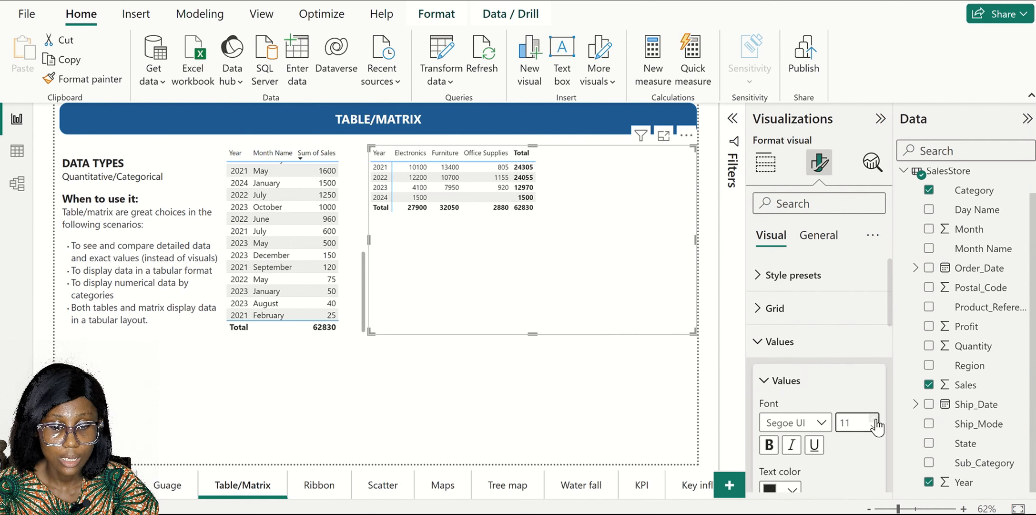
left_click(874, 419)
left_click(875, 419)
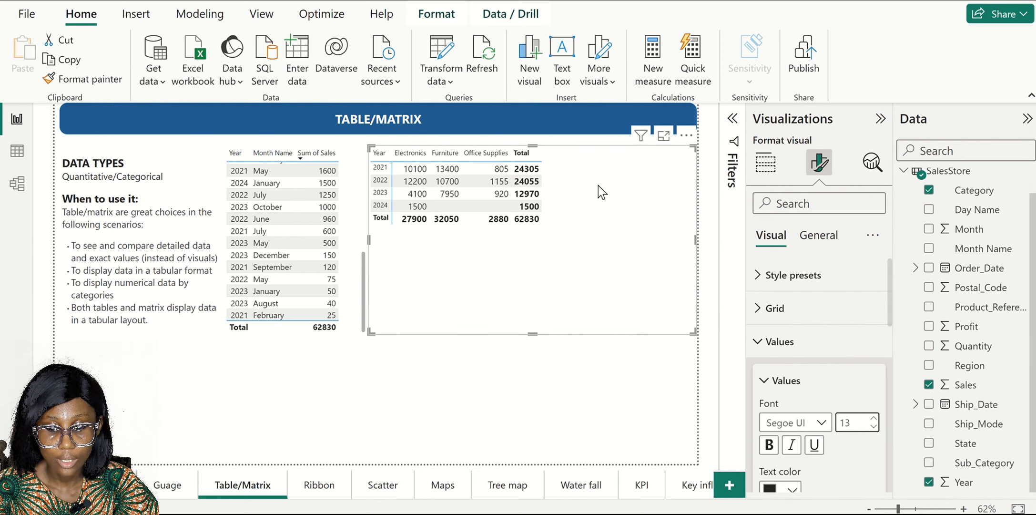
left_click(763, 381)
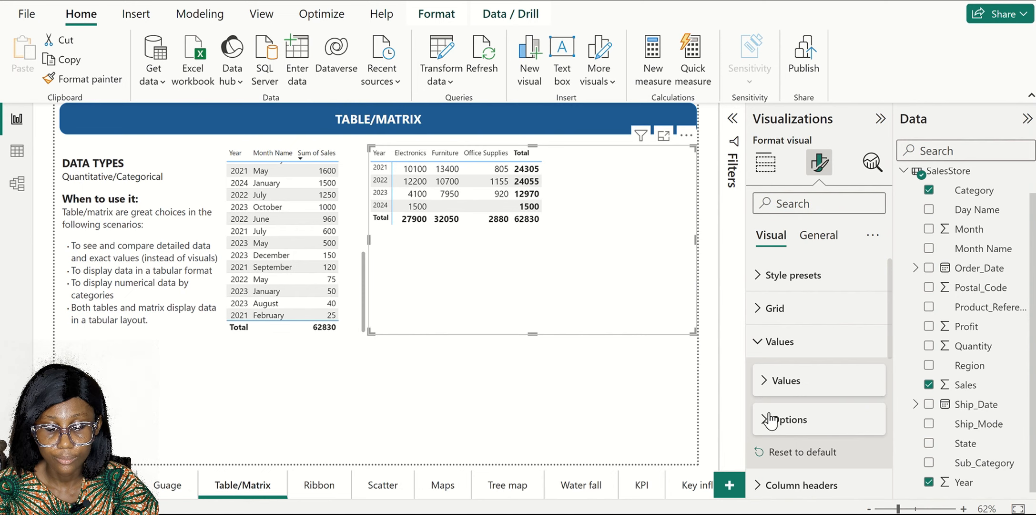
Step: Set the font size of the matrix column headers to 12
scroll(768, 414, "down", 3)
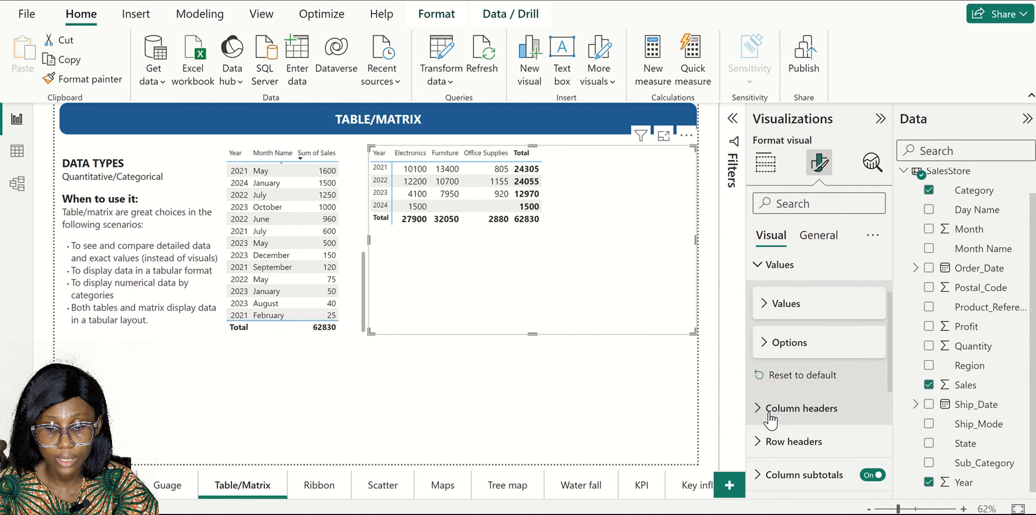
left_click(758, 414)
scroll(809, 410, "down", 3)
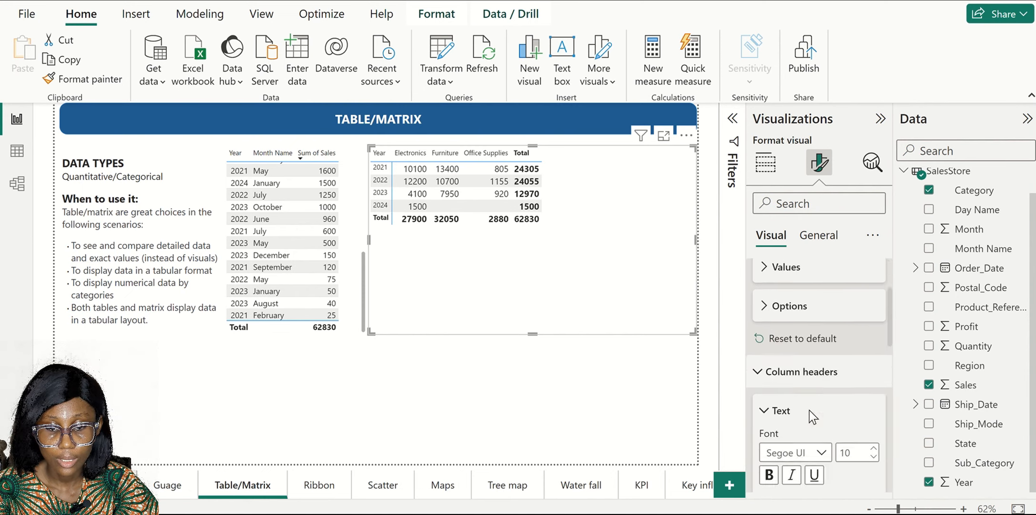
left_click(873, 381)
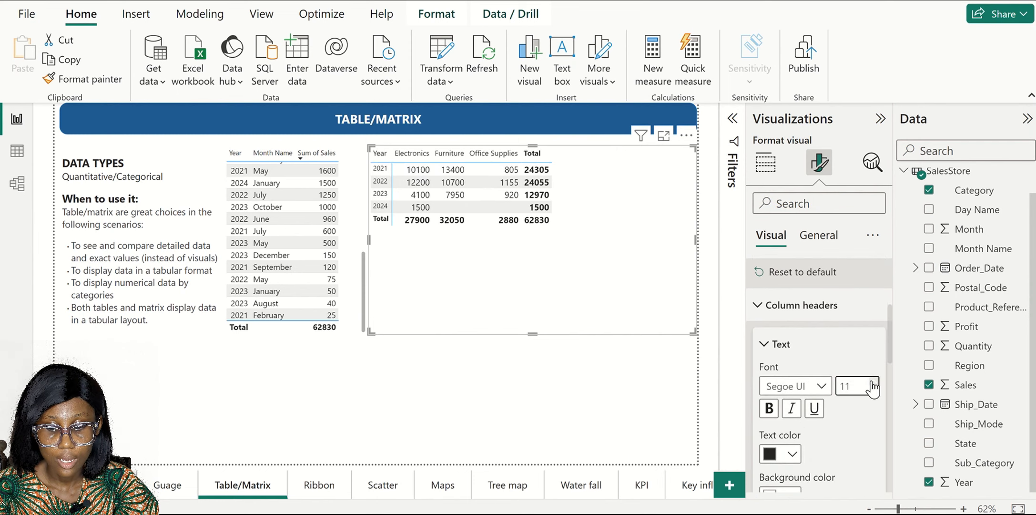
left_click(873, 381)
Step: Set the font size of the matrix row headers to 12
scroll(803, 419, "down", 6)
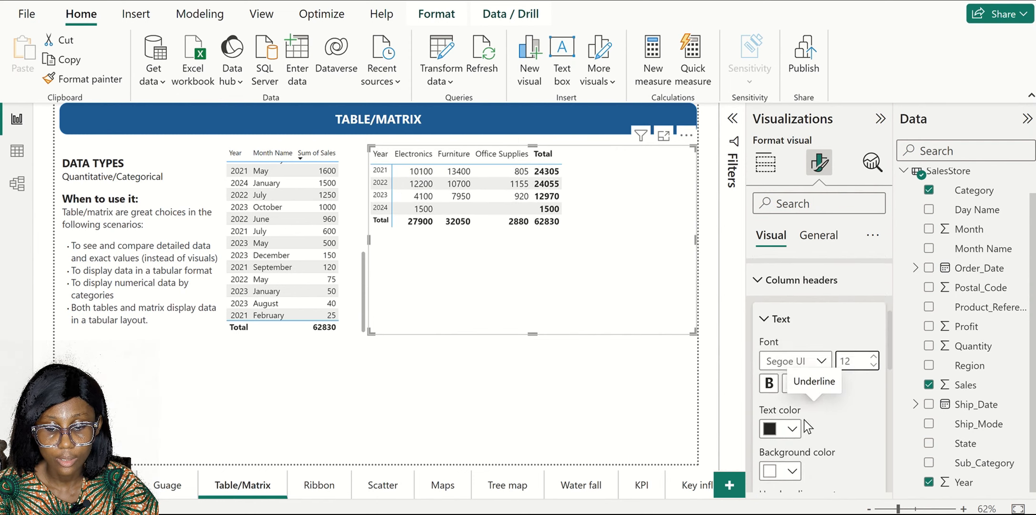
scroll(804, 424, "down", 1)
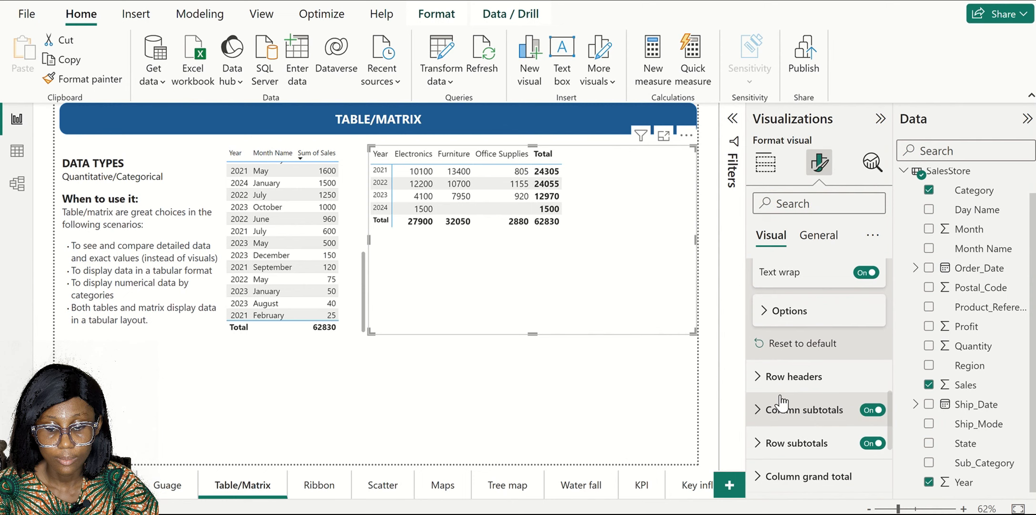
left_click(765, 377)
left_click(873, 453)
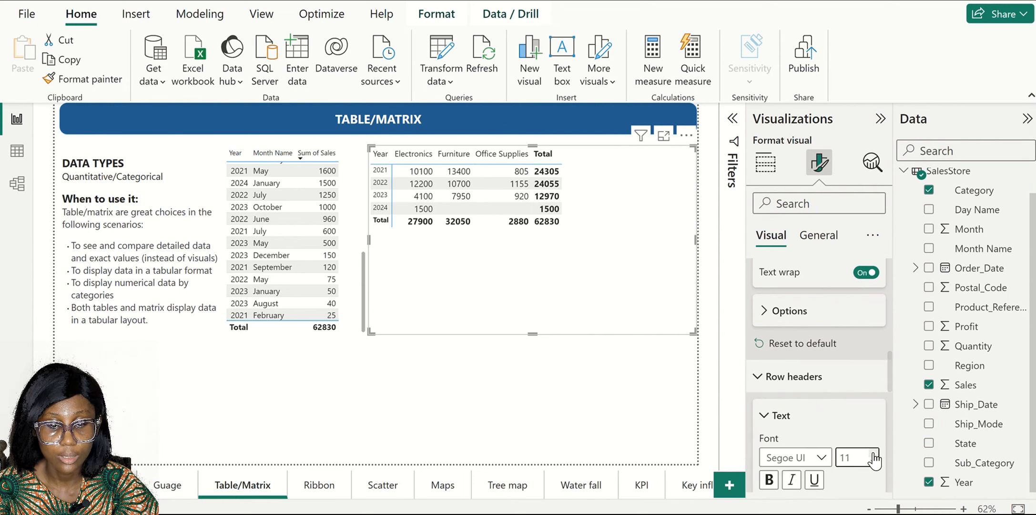
left_click(873, 453)
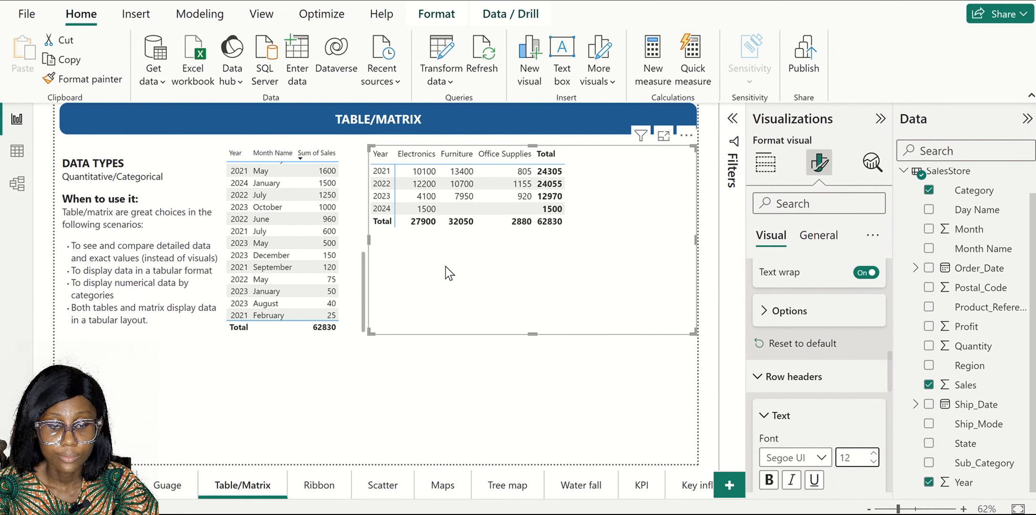
left_click(346, 257)
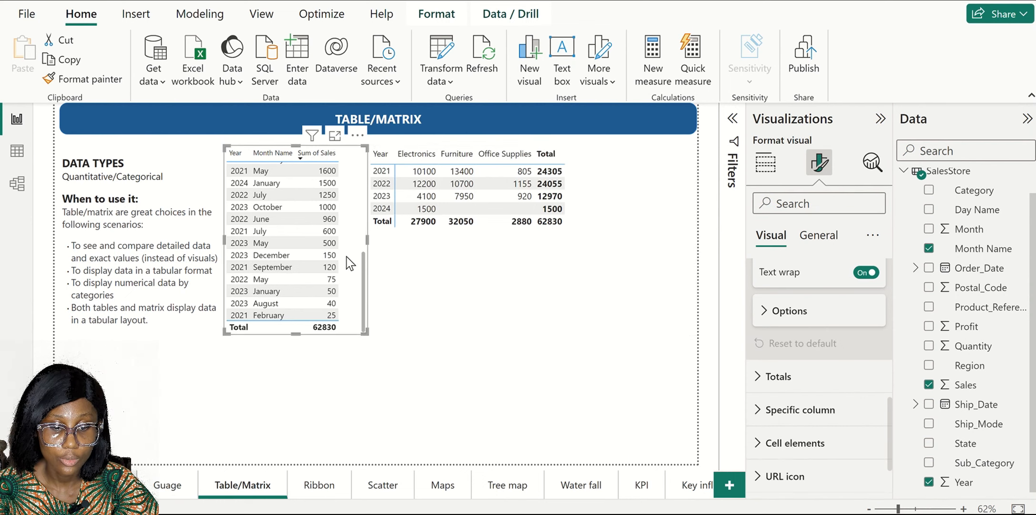
left_click(416, 251)
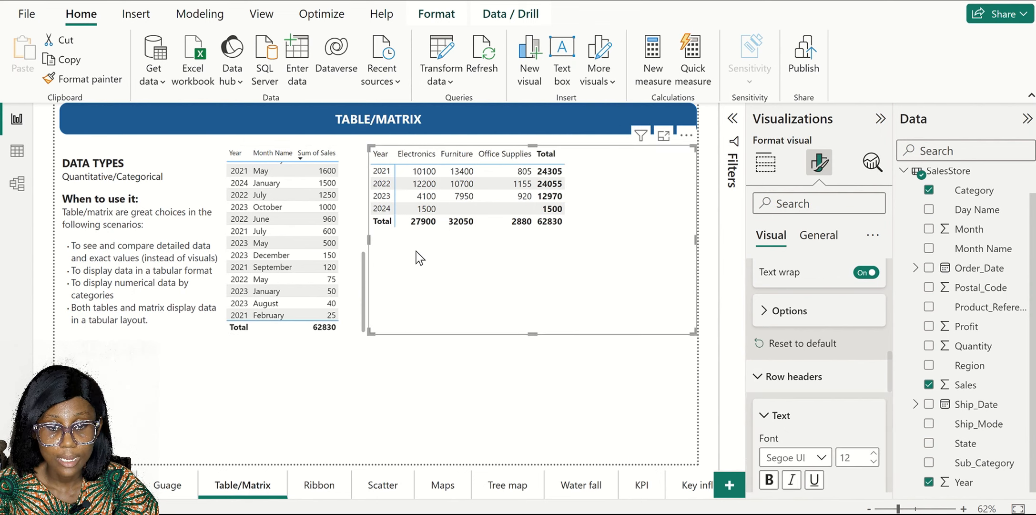